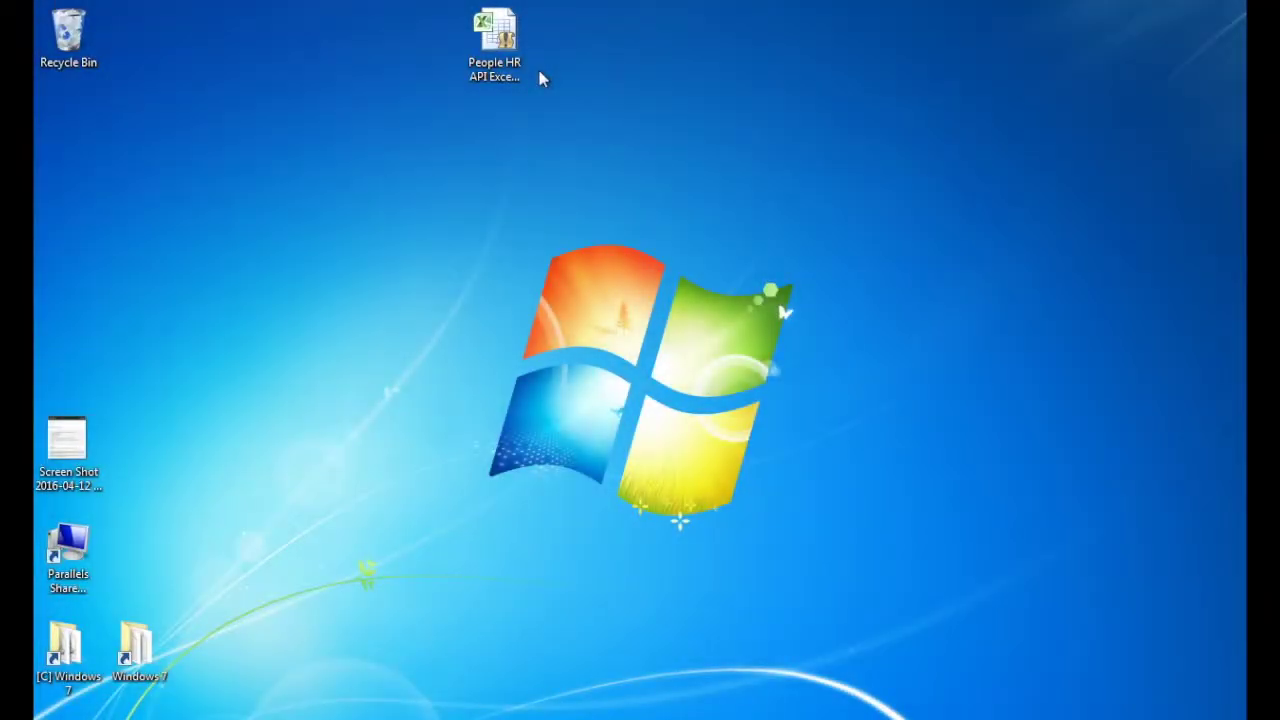
# - Open the People HR API Excel Query workbook with its macros enabled as a trusted document, and open the PeopleHR query settings
pyautogui.doubleClick(500, 50)
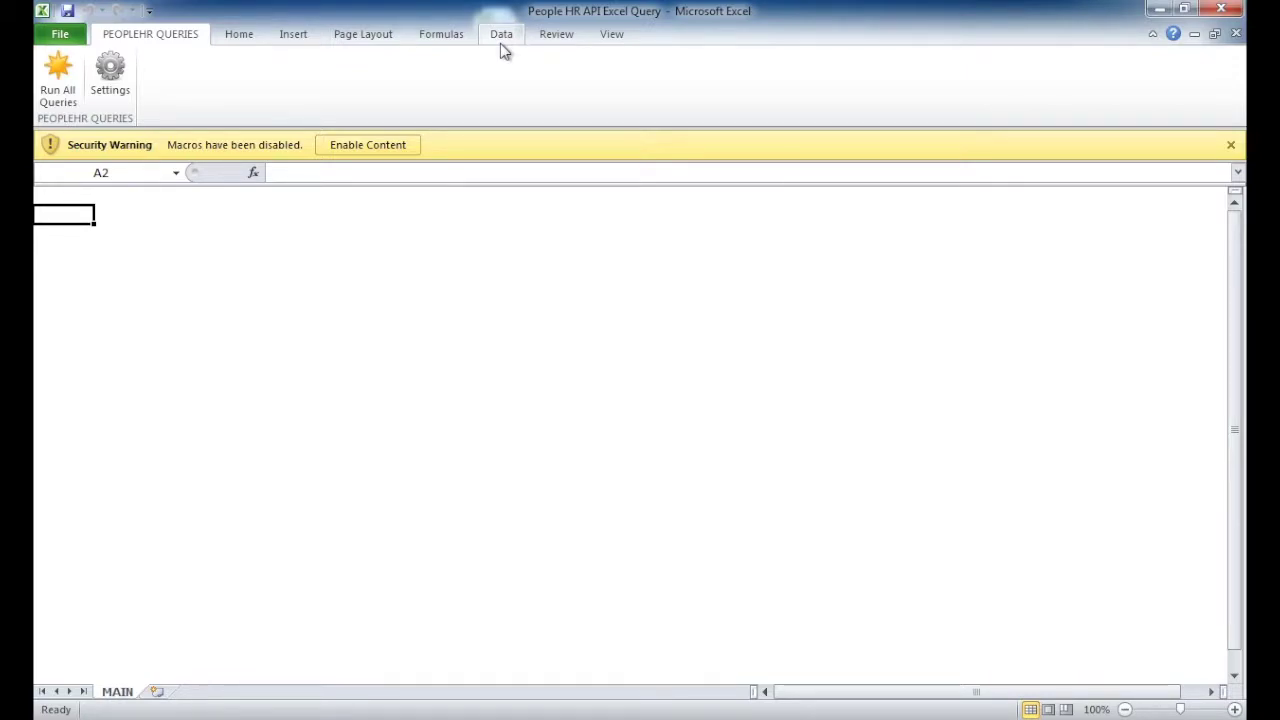
pyautogui.click(379, 155)
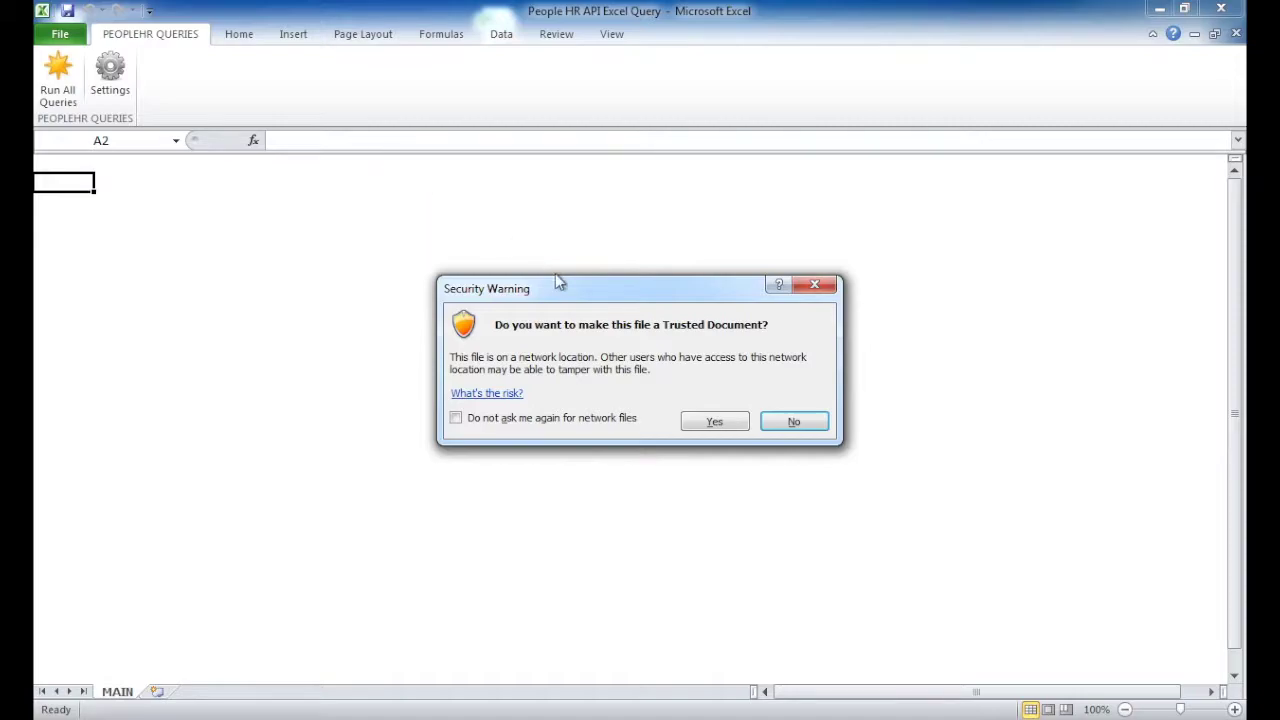
pyautogui.click(714, 421)
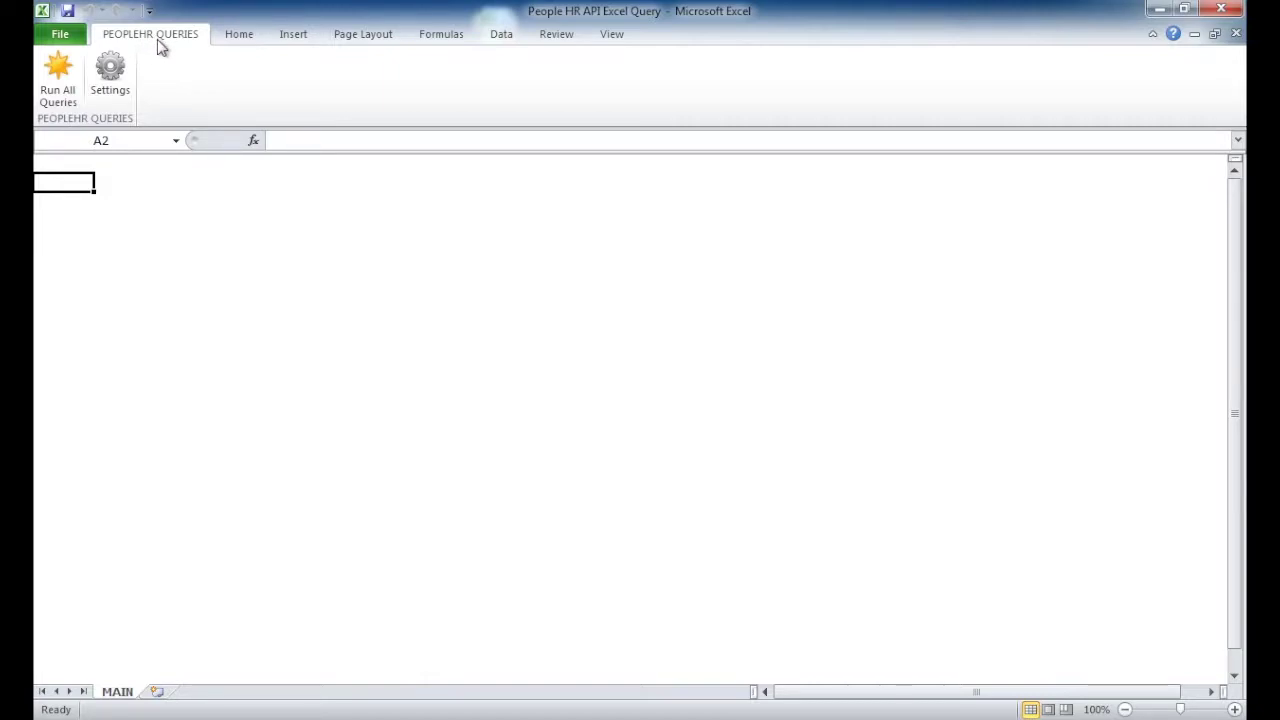
pyautogui.click(110, 95)
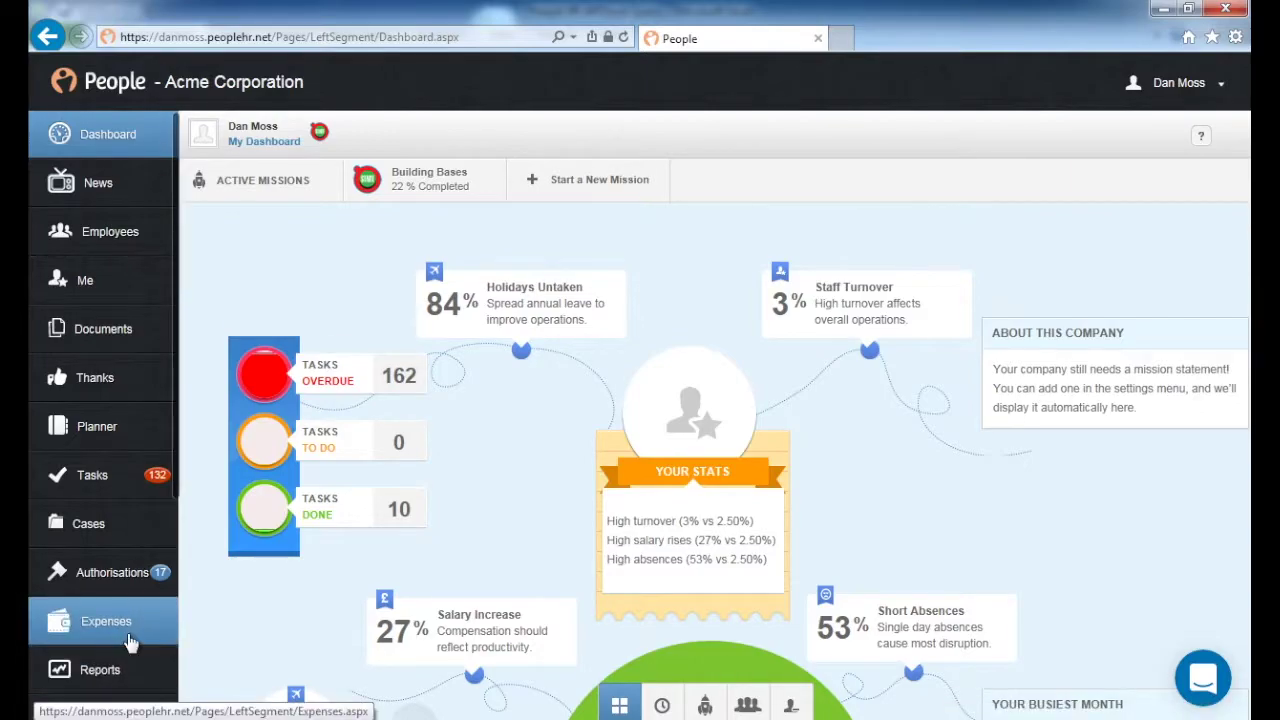
# - In the People HR web application in the browser, open the API key management page of the system settings
pyautogui.scroll(-2, 130, 640)
pyautogui.scroll(-4, 130, 640)
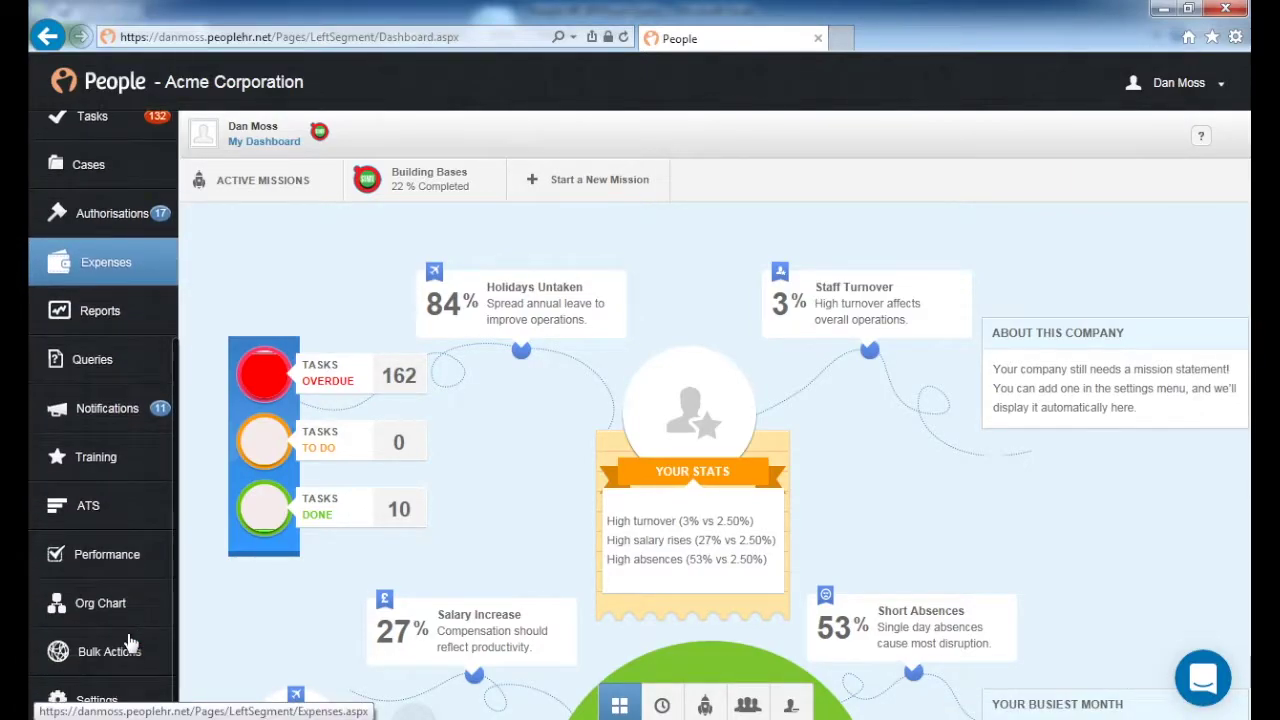
pyautogui.click(97, 703)
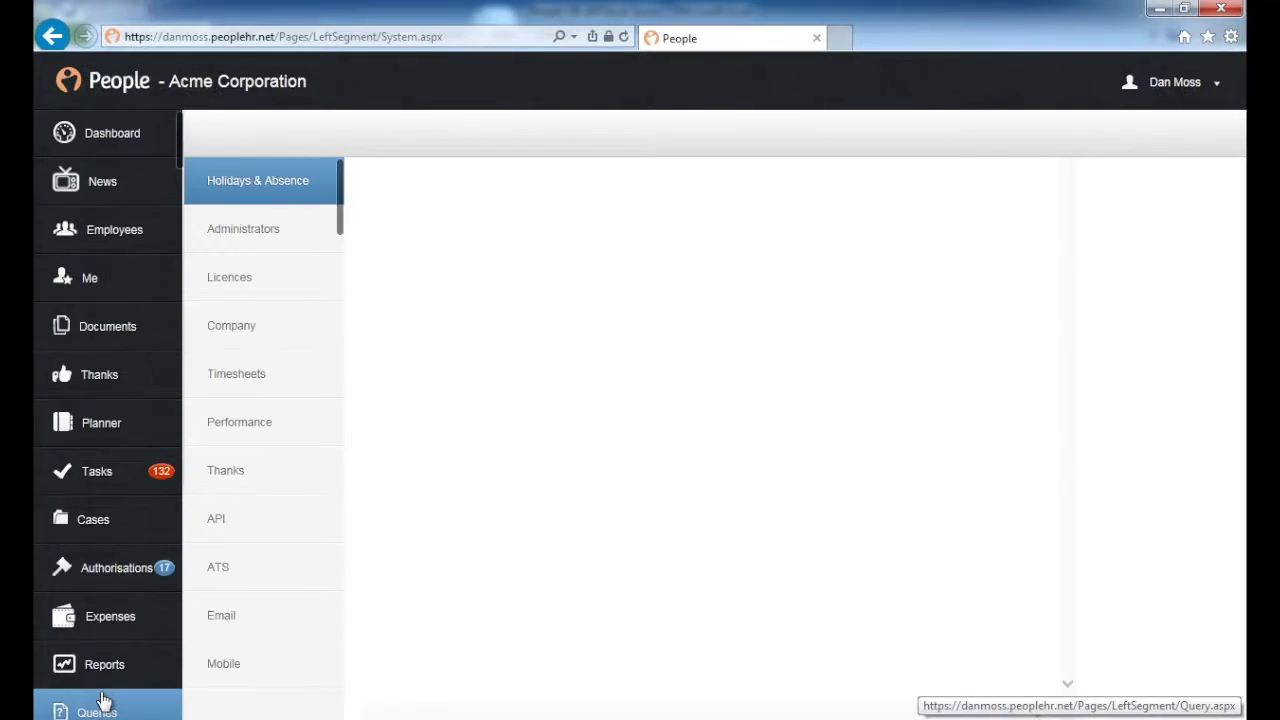
pyautogui.click(249, 521)
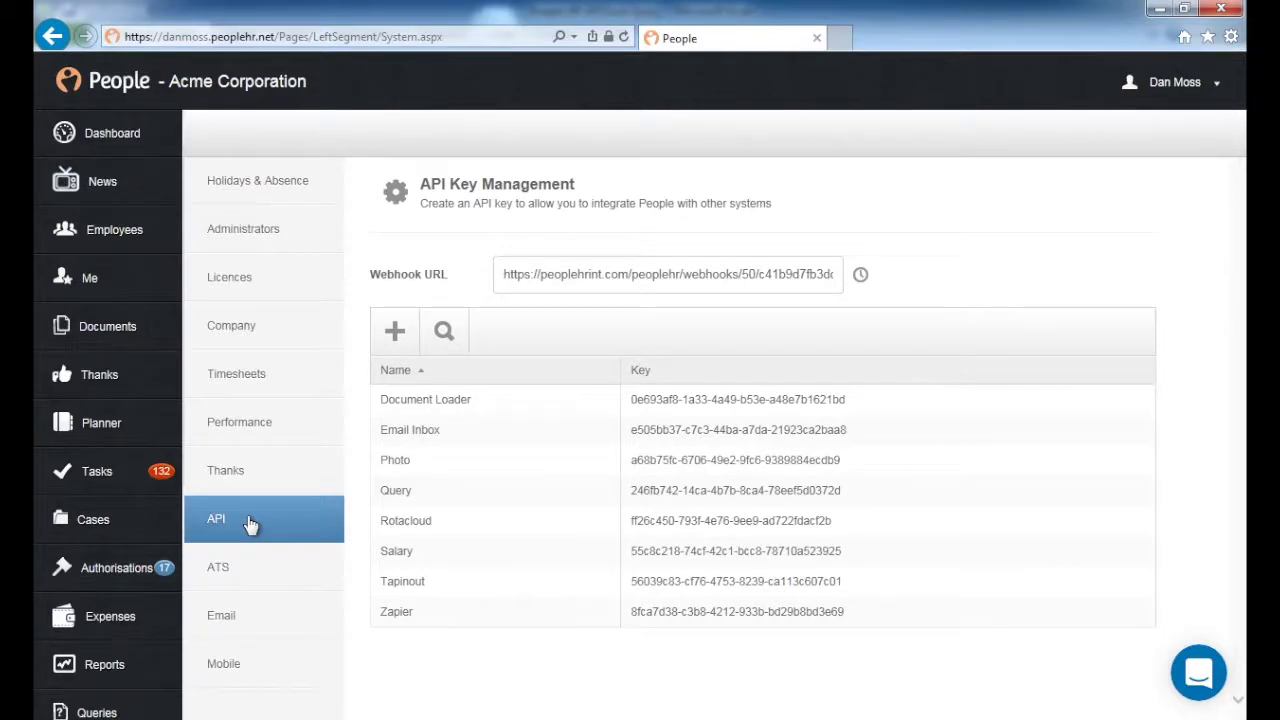
# - Create and save an API key named Hot Sheets with access to QueryBuilder only
pyautogui.click(395, 334)
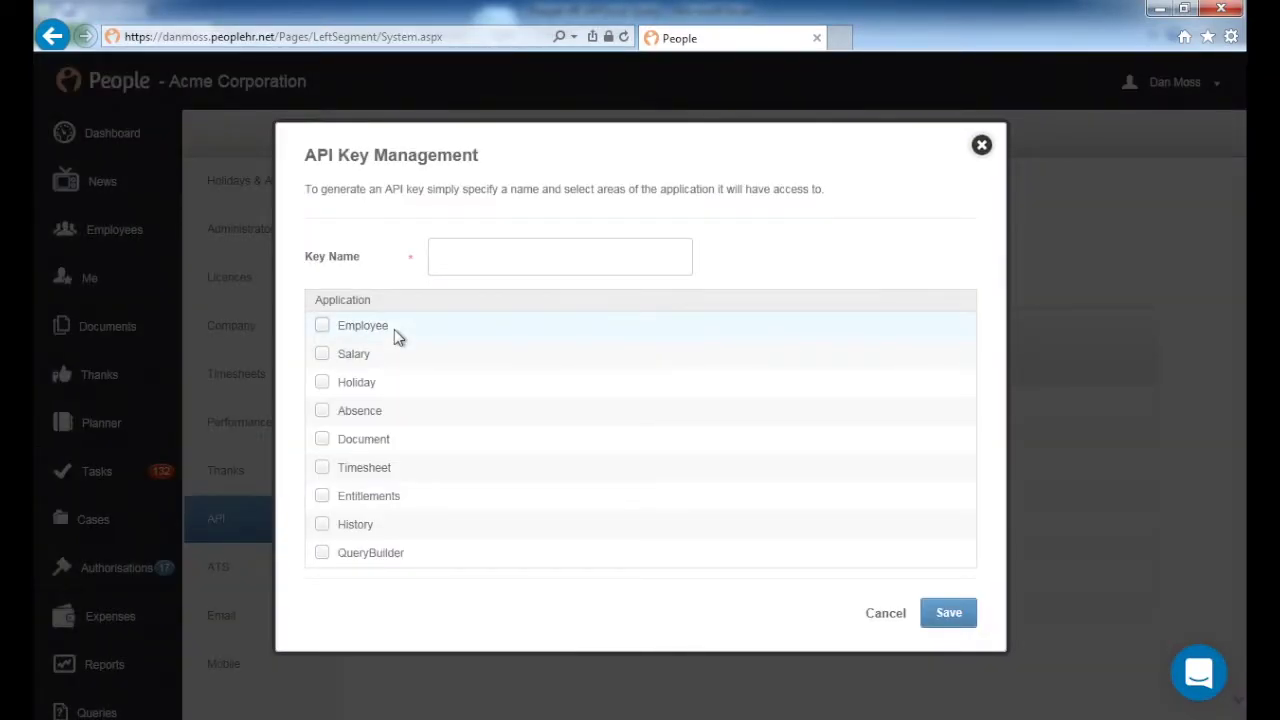
pyautogui.click(467, 258)
pyautogui.write('Hol ')
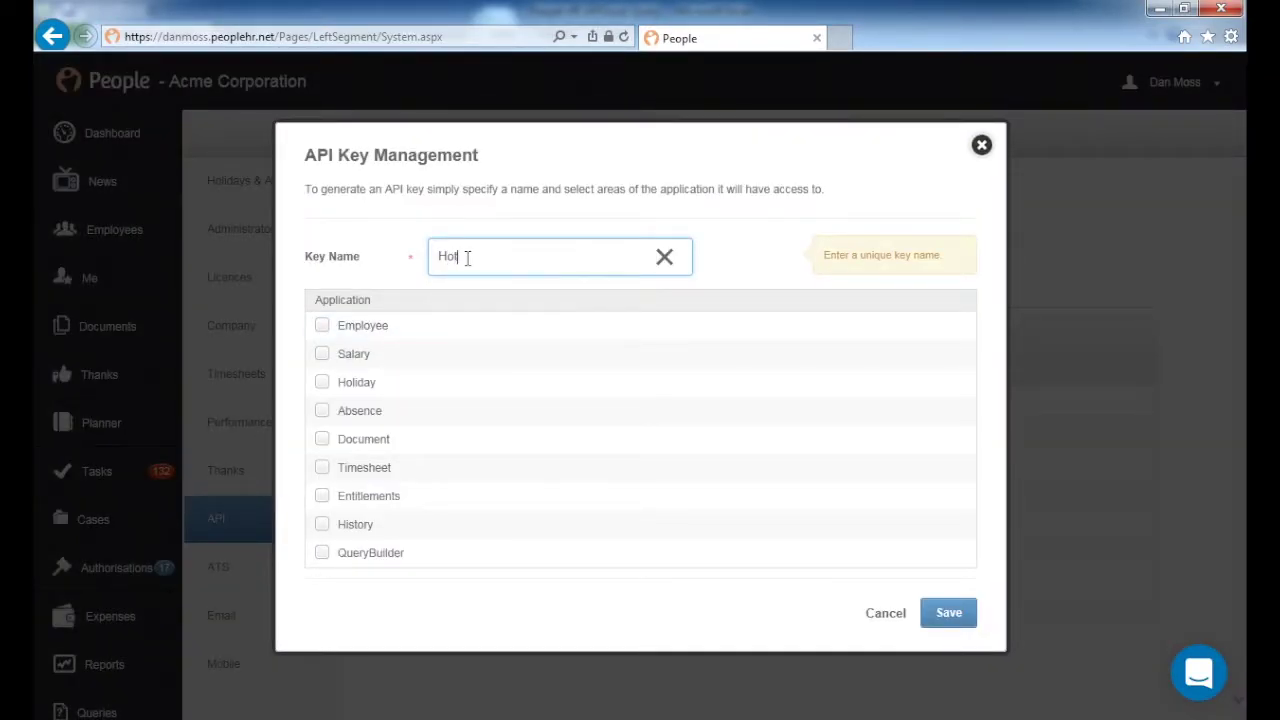
pyautogui.write('Sheets')
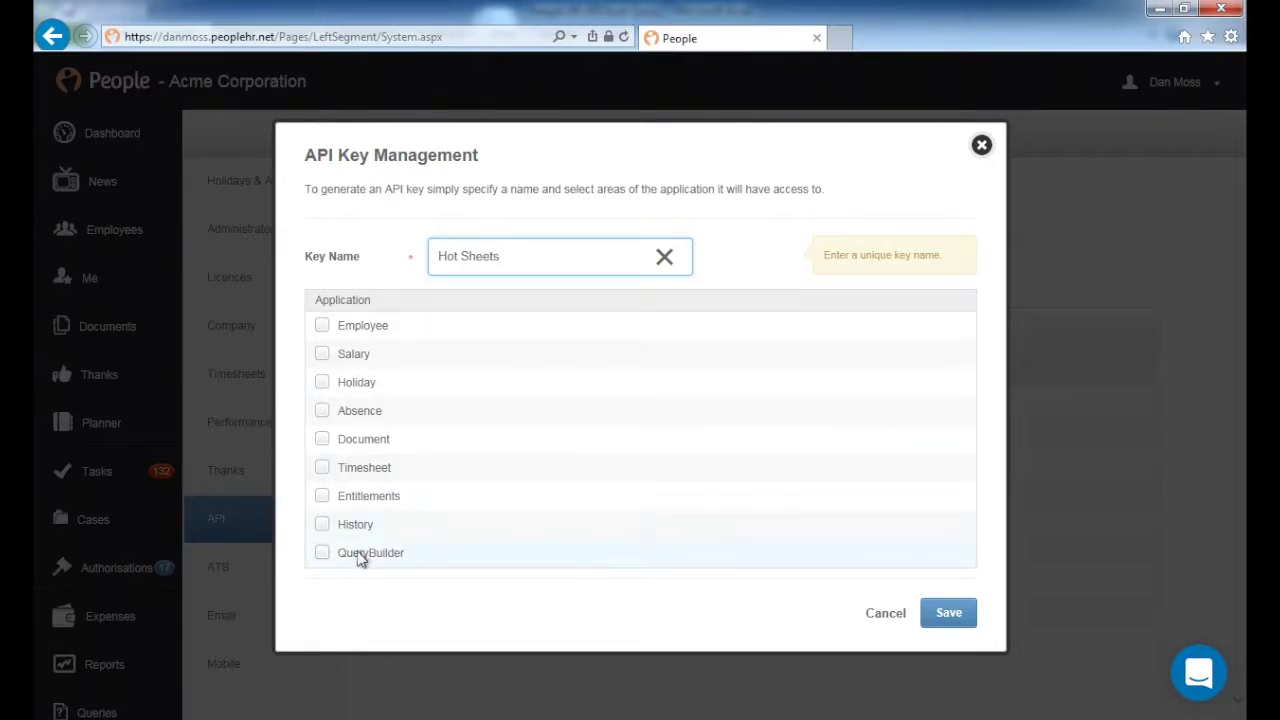
pyautogui.click(323, 555)
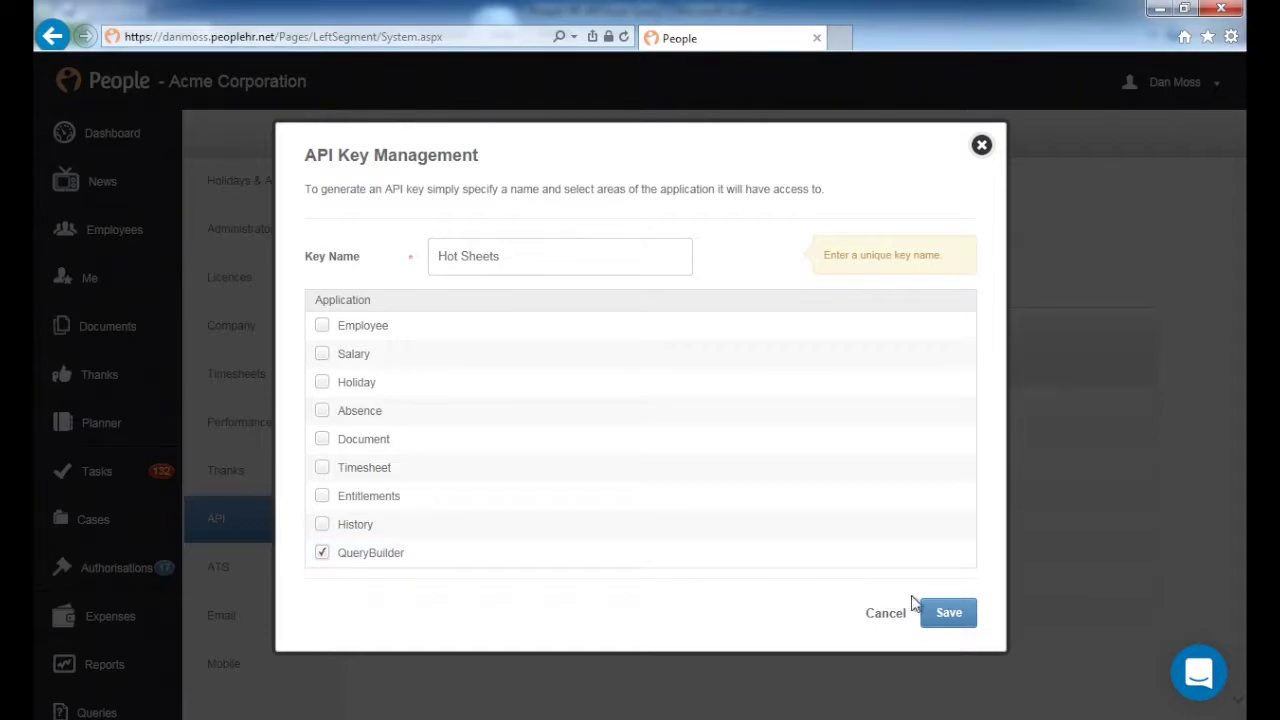
pyautogui.click(945, 619)
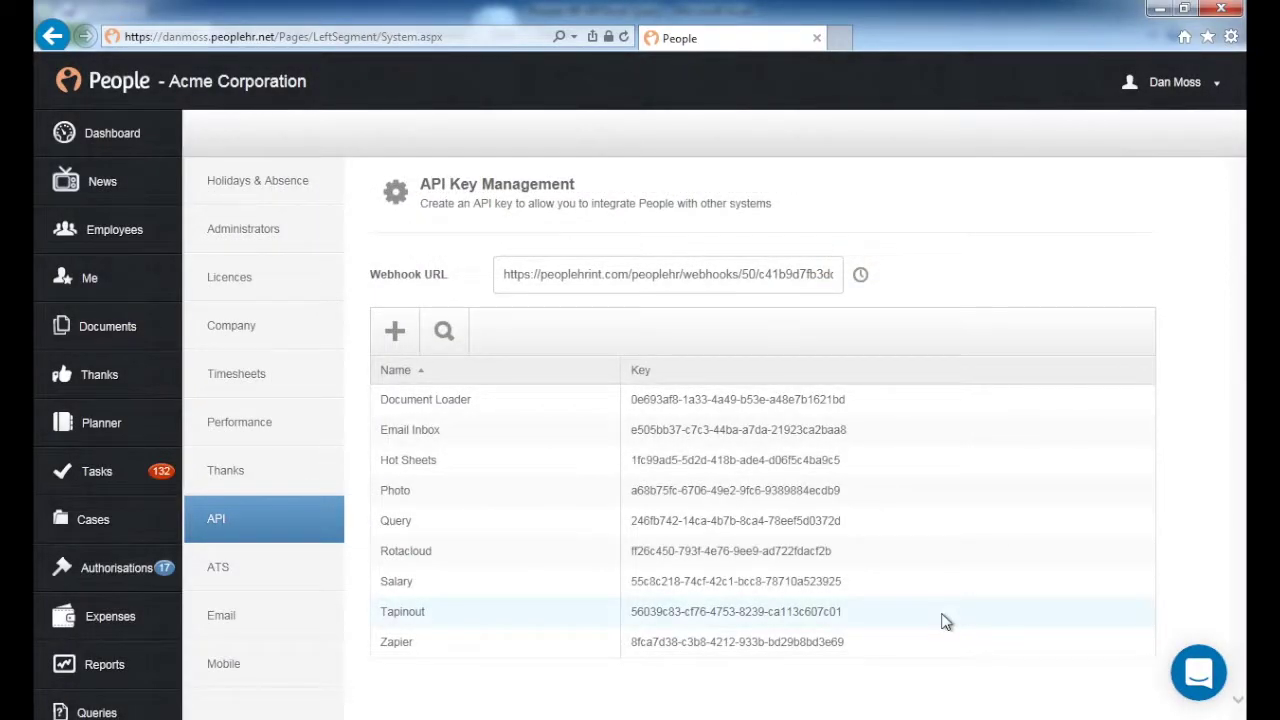
# - Copy the API key of the Hot Sheets entry and paste it into the API key field of the Excel workbook's query settings
pyautogui.click(472, 468)
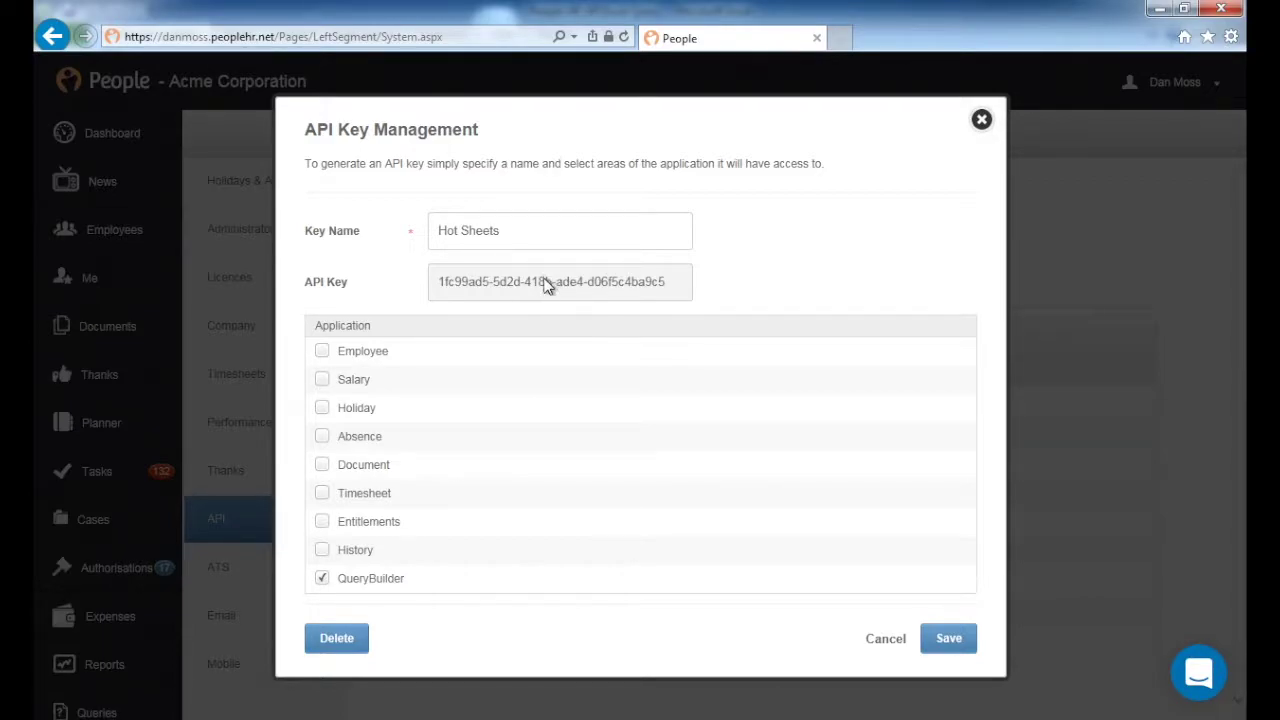
pyautogui.moveTo(686, 286); pyautogui.dragTo(433, 288)
pyautogui.hotkey('ctrl', 'c')
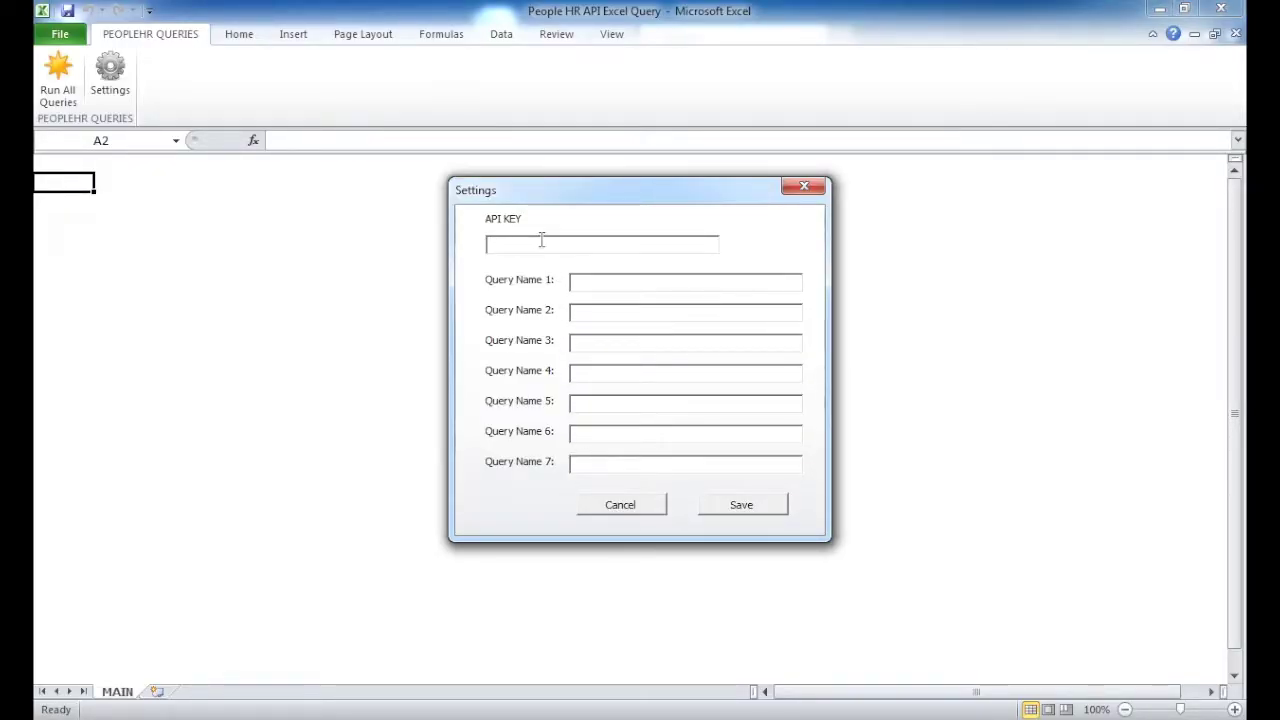
pyautogui.click(541, 241)
pyautogui.hotkey('ctrl', 'v')
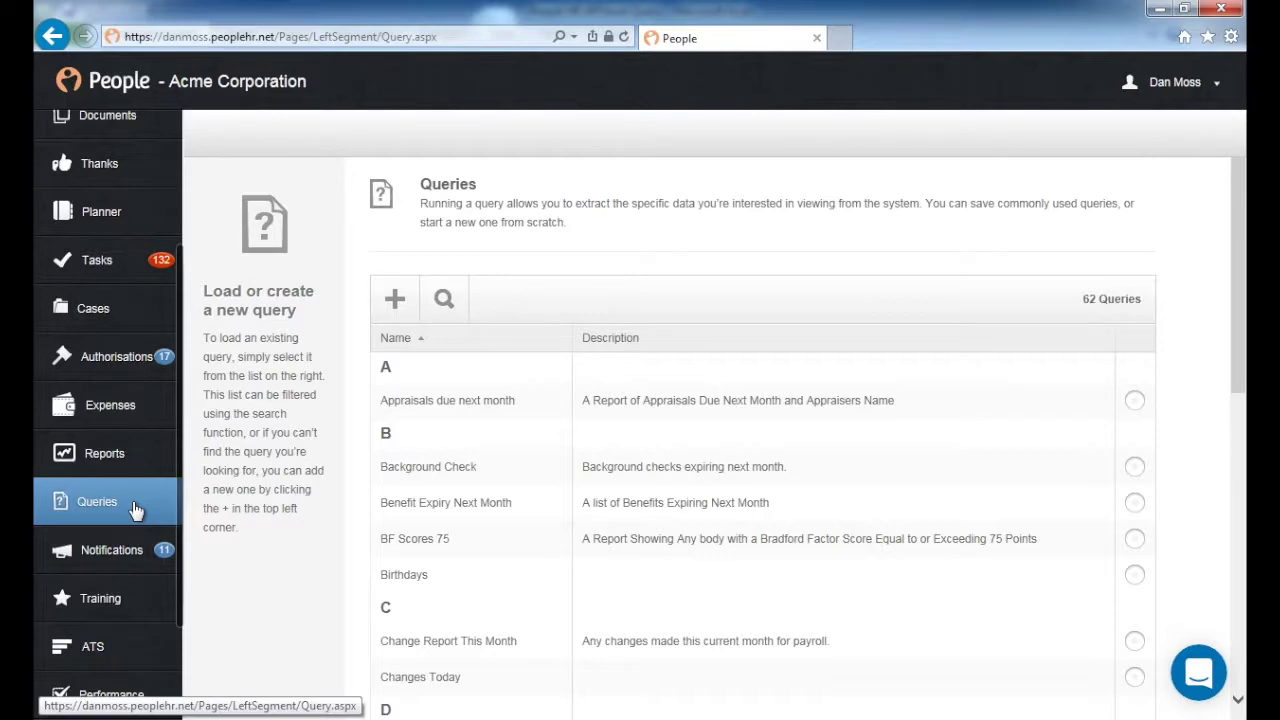
# - On the Queries page of the People HR web application, search for "time" and open the Time Sheets Today query
pyautogui.click(447, 303)
pyautogui.click(482, 298)
pyautogui.write('time')
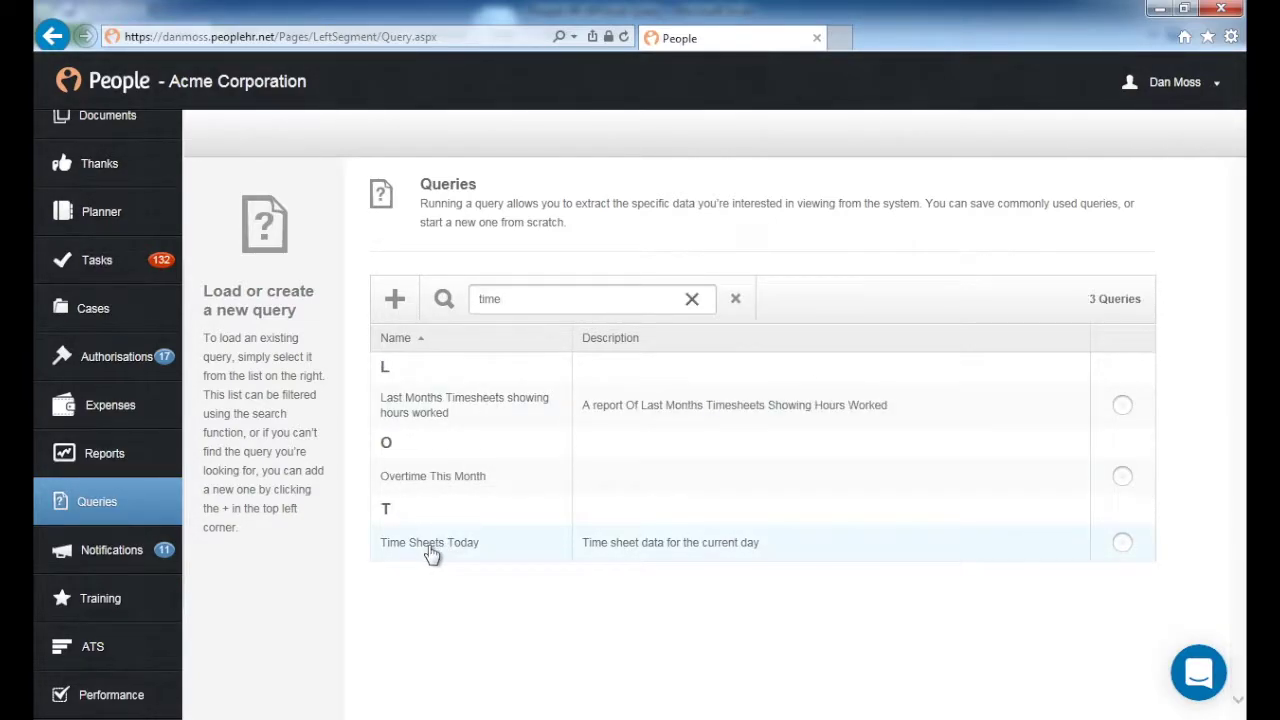
pyautogui.click(486, 546)
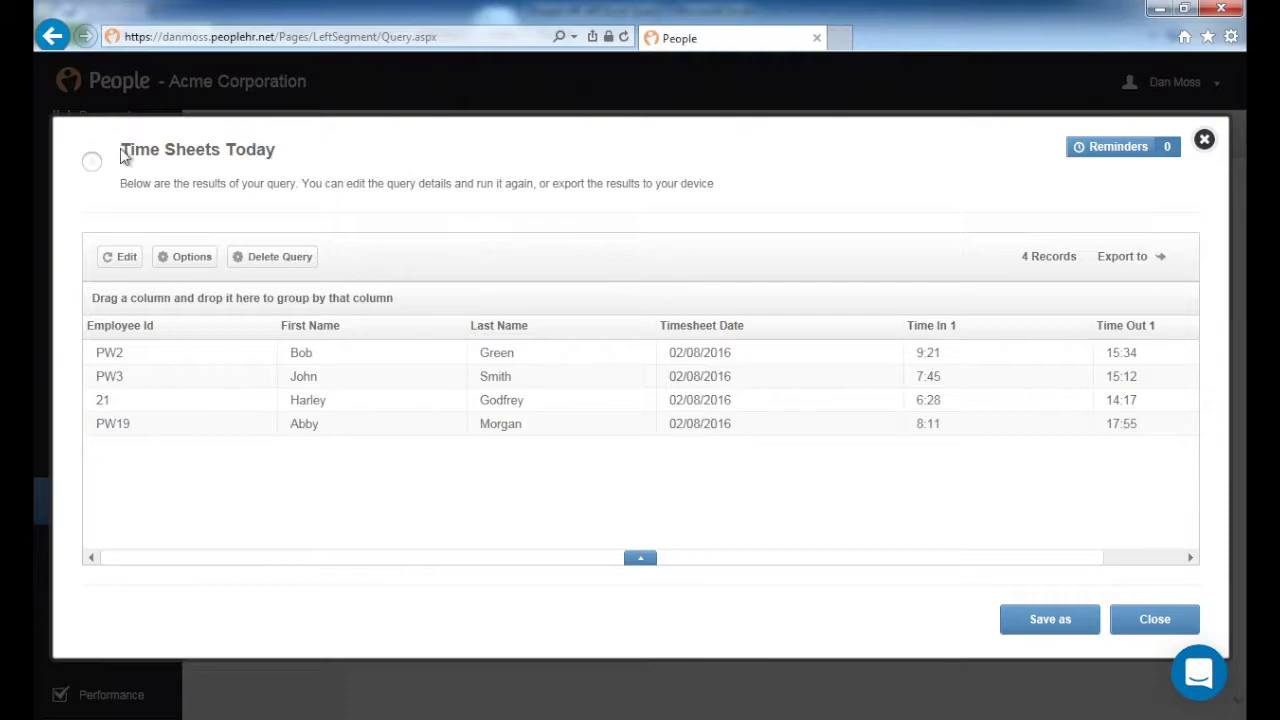
# - Copy the query title Time Sheets Today into Query Name 1 of the Excel workbook's settings and save them
pyautogui.moveTo(277, 150); pyautogui.dragTo(130, 150)
pyautogui.hotkey('ctrl', 'c')
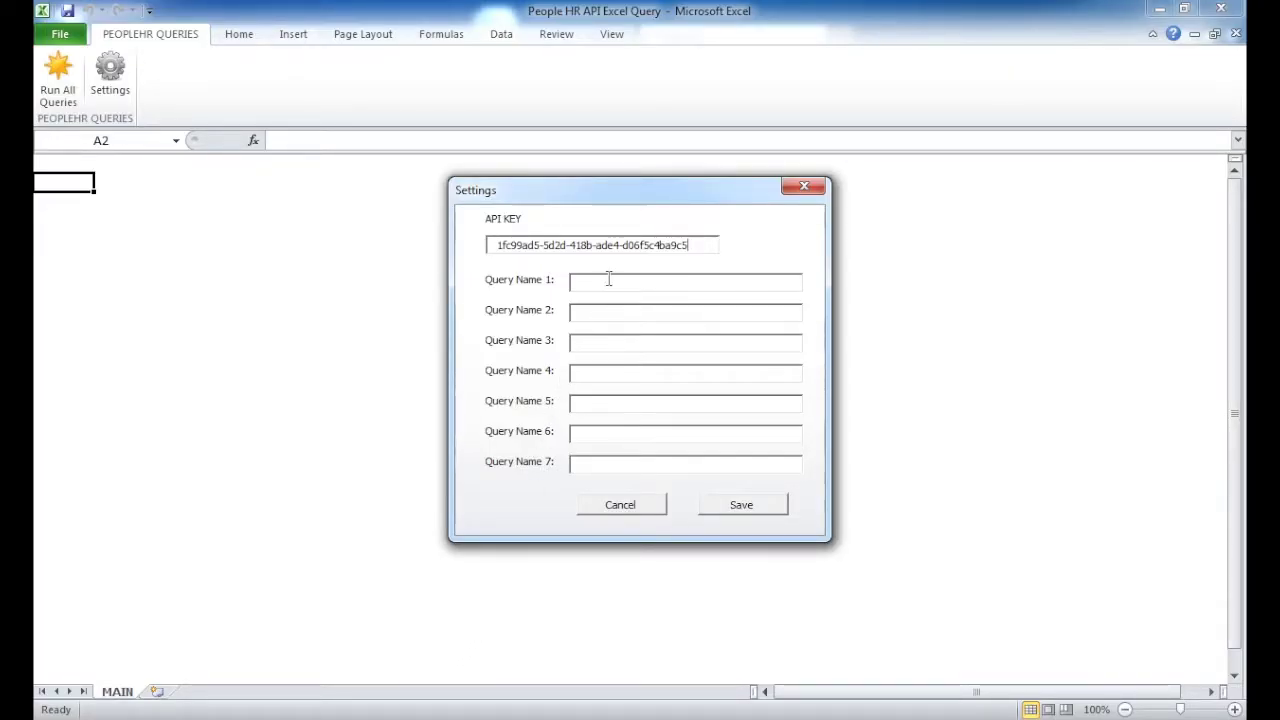
pyautogui.click(608, 279)
pyautogui.hotkey('ctrl', 'v')
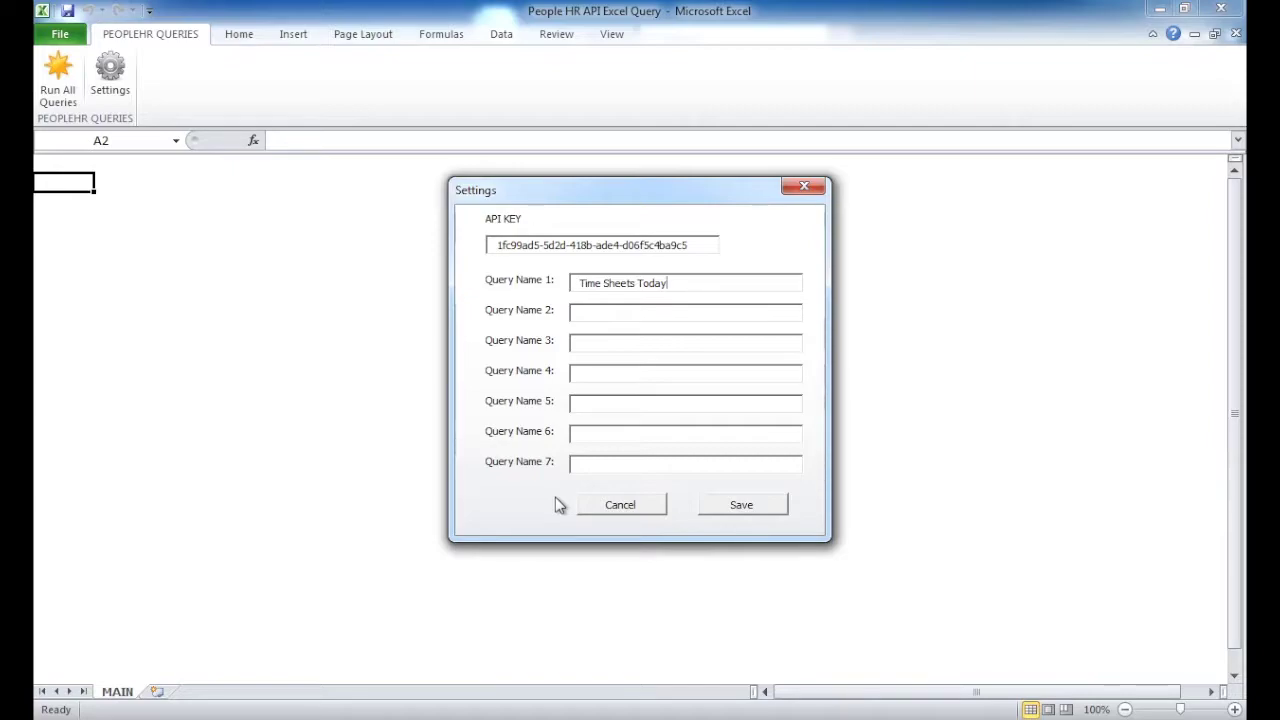
pyautogui.click(742, 505)
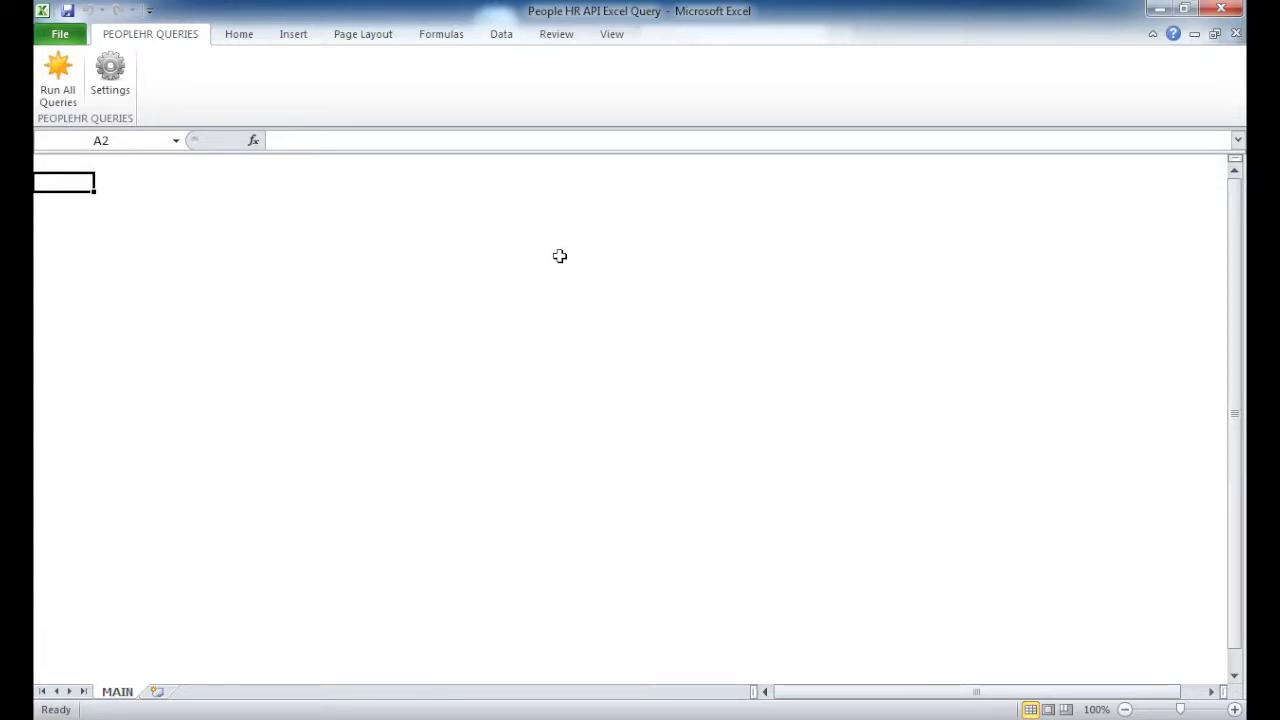
# - Run all PeopleHR queries to load the timesheet data into the workbook, and reopen the query settings
pyautogui.click(57, 68)
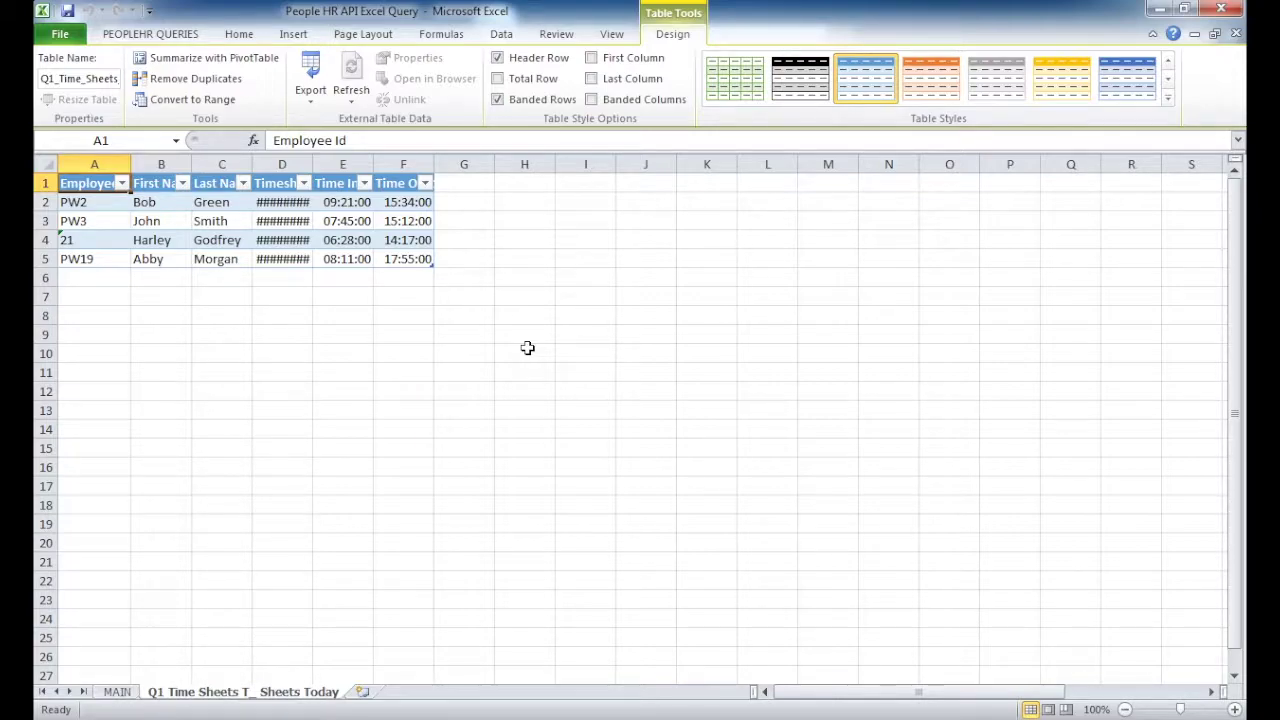
pyautogui.click(168, 36)
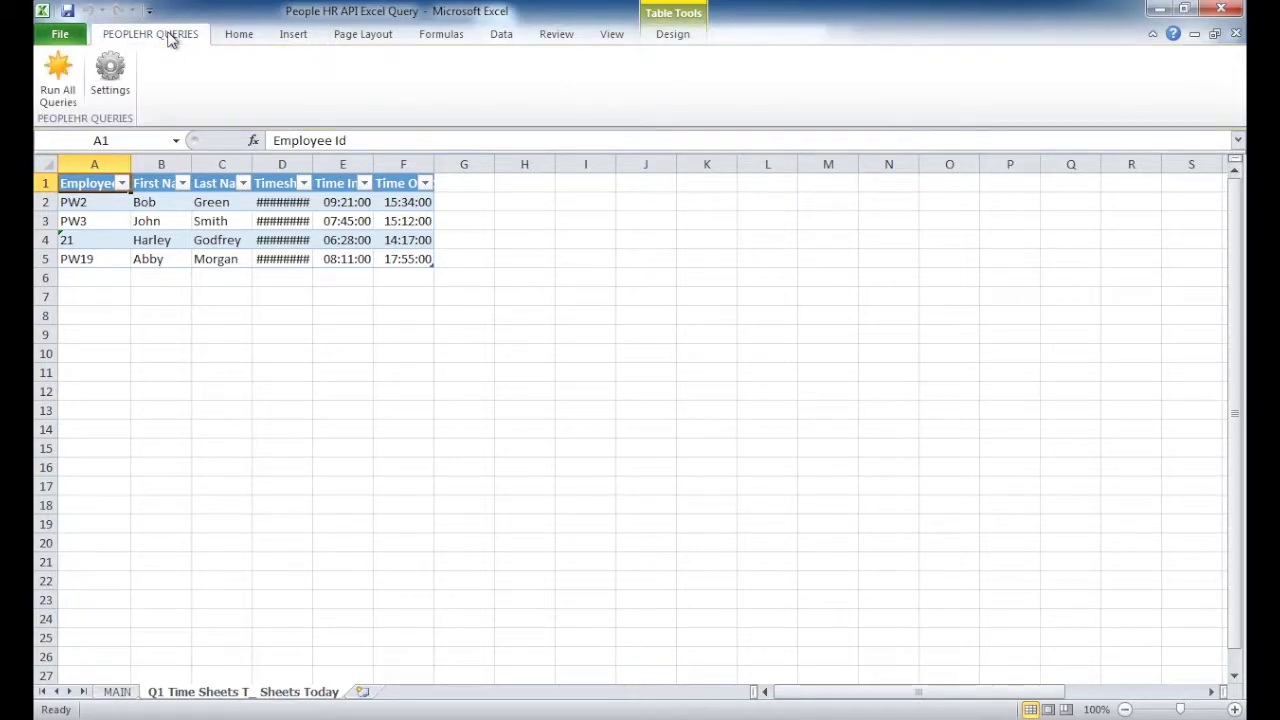
pyautogui.click(110, 75)
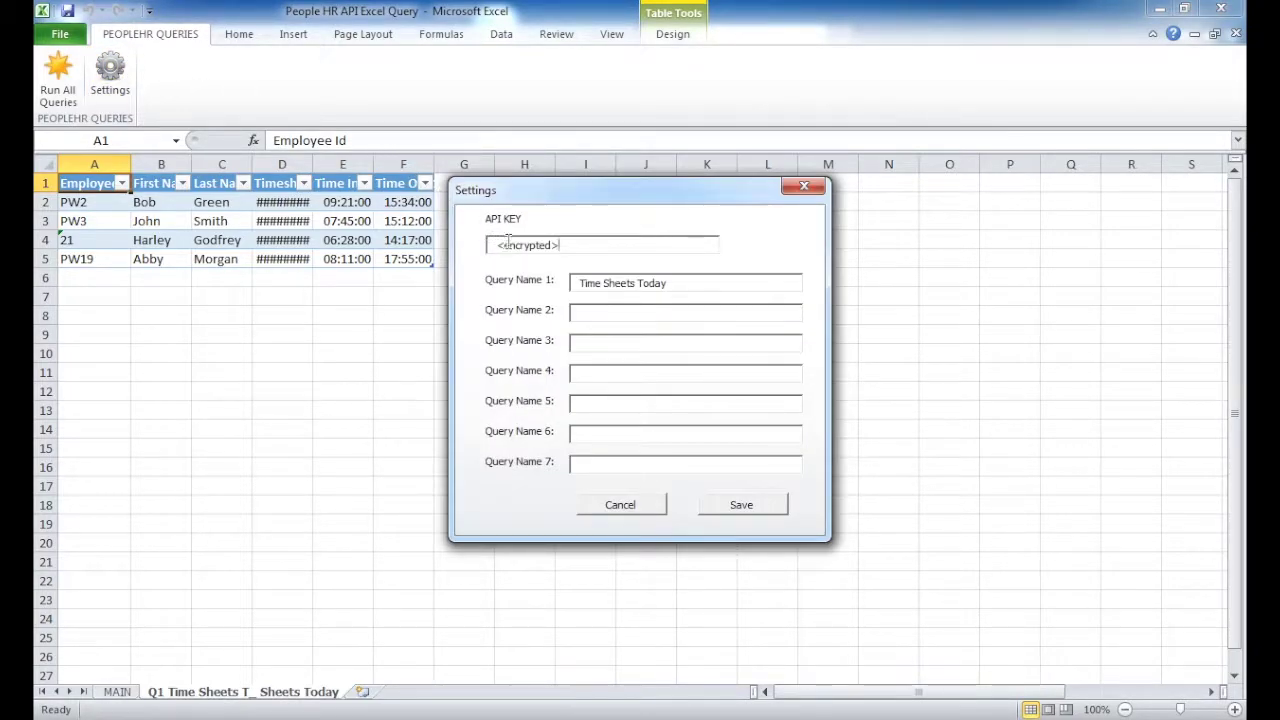